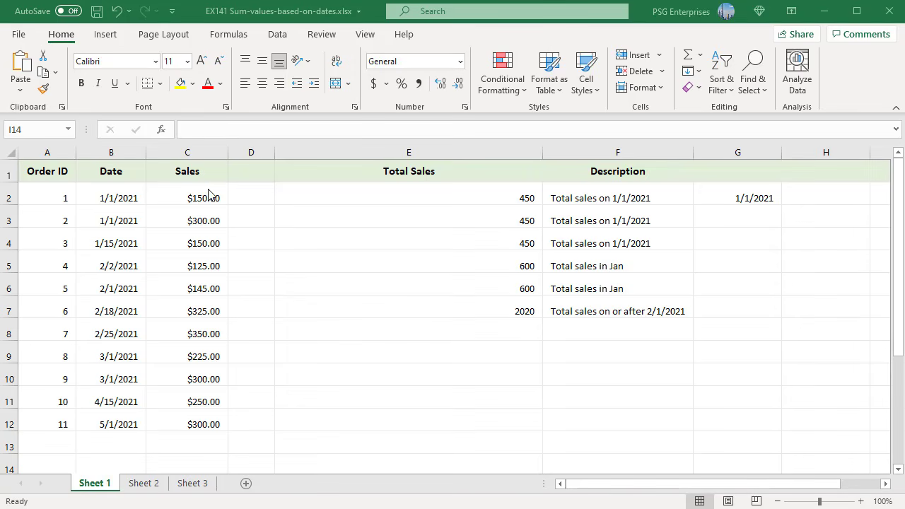
- Inspect the three SUMIF formulas for total sales on 1/1/2021 in cells E2 to E4, one after another
double_click(537, 199)
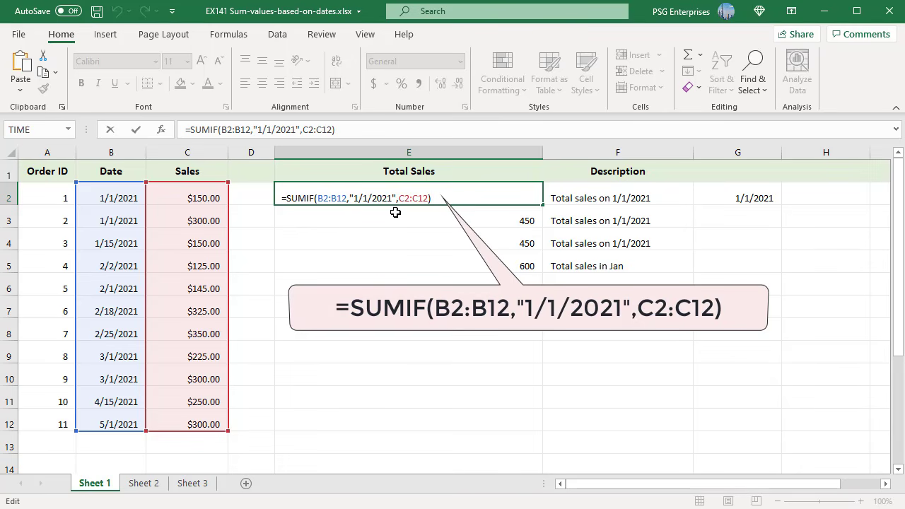
key(ctrl+Return)
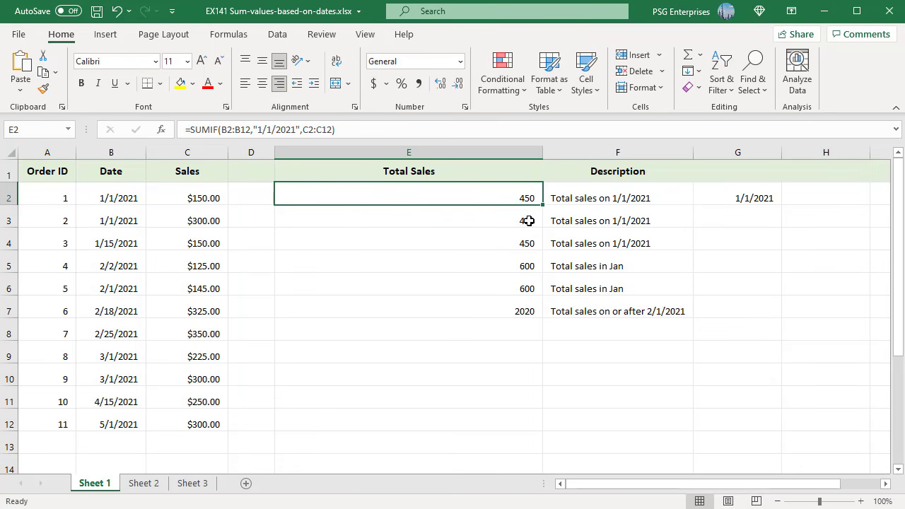
click(528, 220)
double_click(529, 221)
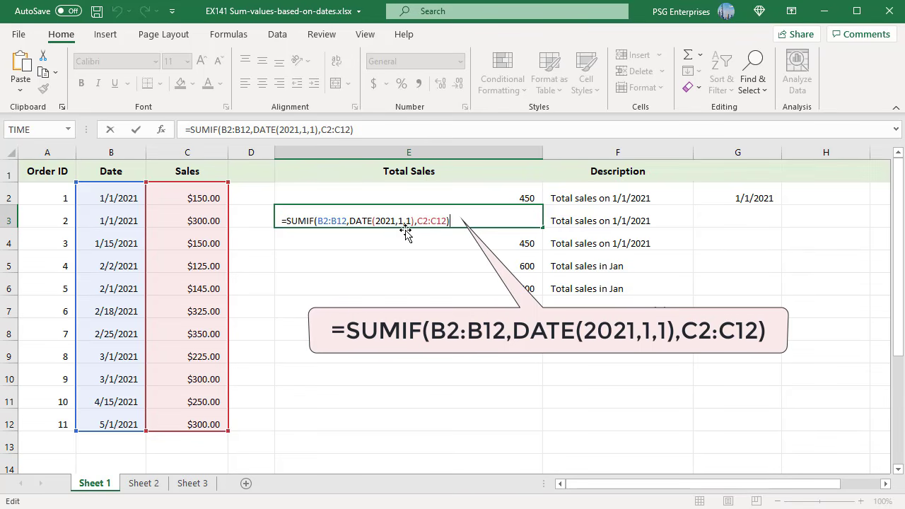
key(ctrl+Return)
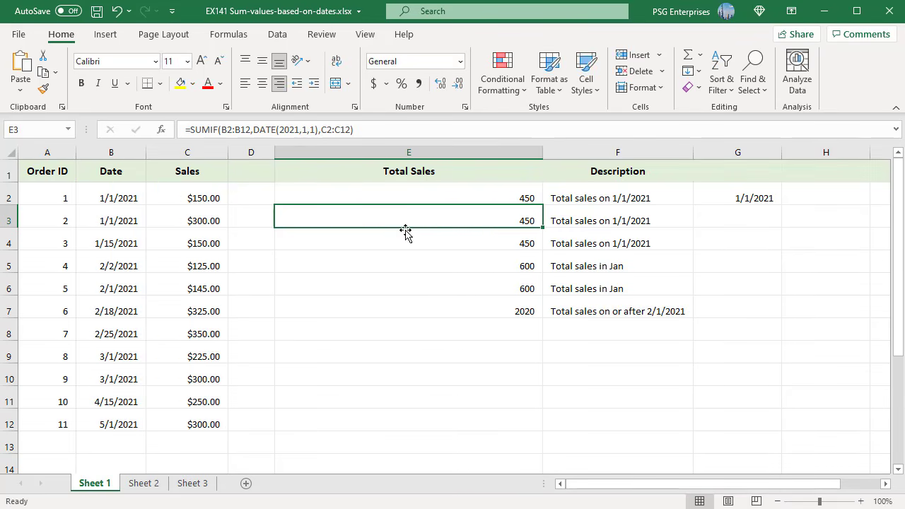
double_click(533, 243)
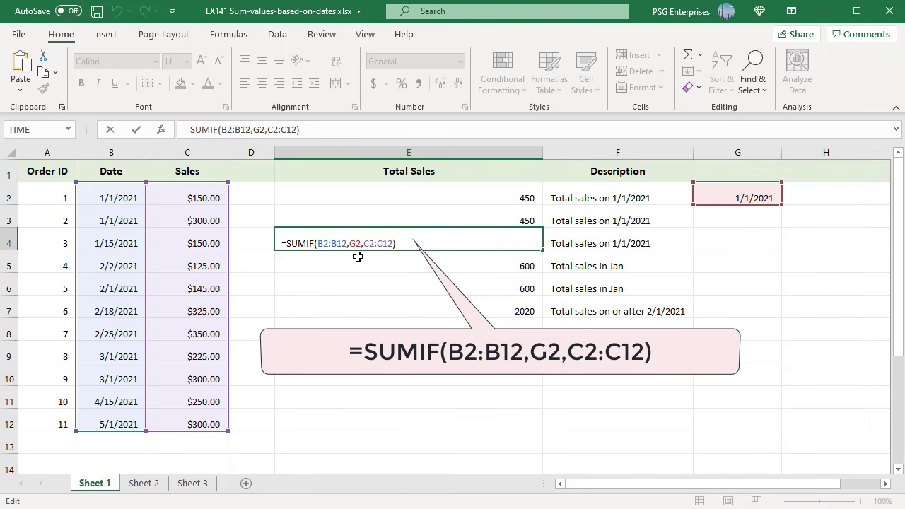
key(ctrl+Return)
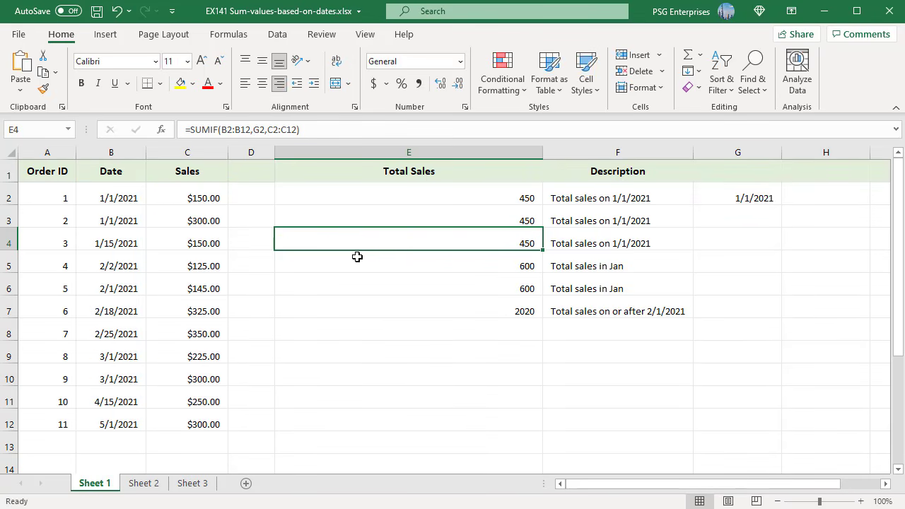
- Inspect the two SUMIF formulas for total January sales in cells E5 and E6, leaving both as they are
click(510, 268)
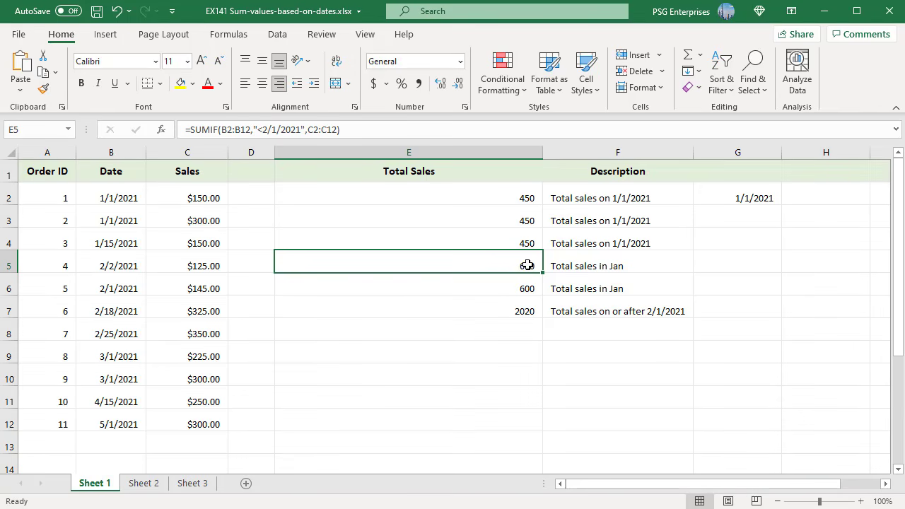
double_click(527, 265)
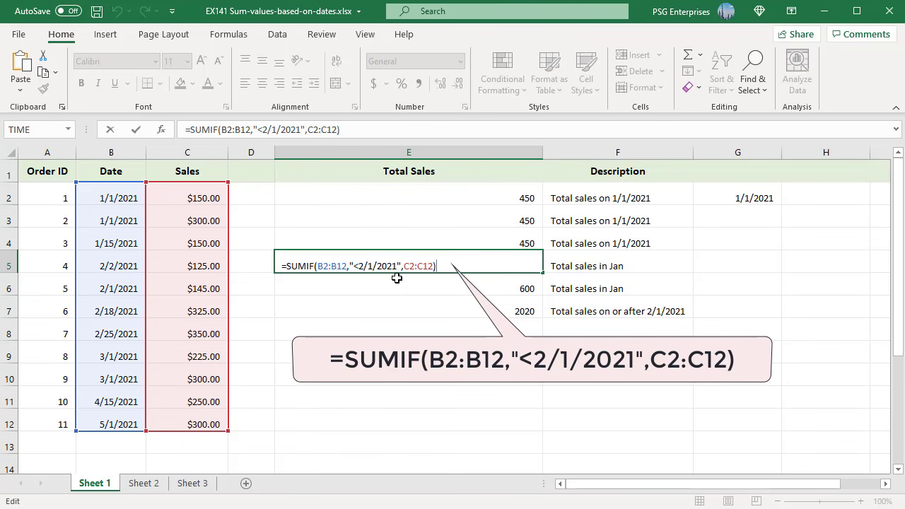
key(Escape)
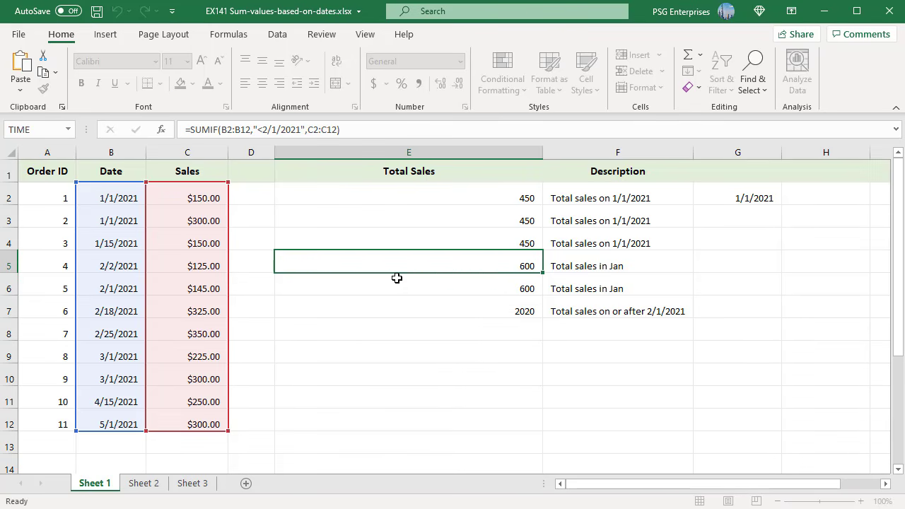
click(529, 287)
double_click(532, 287)
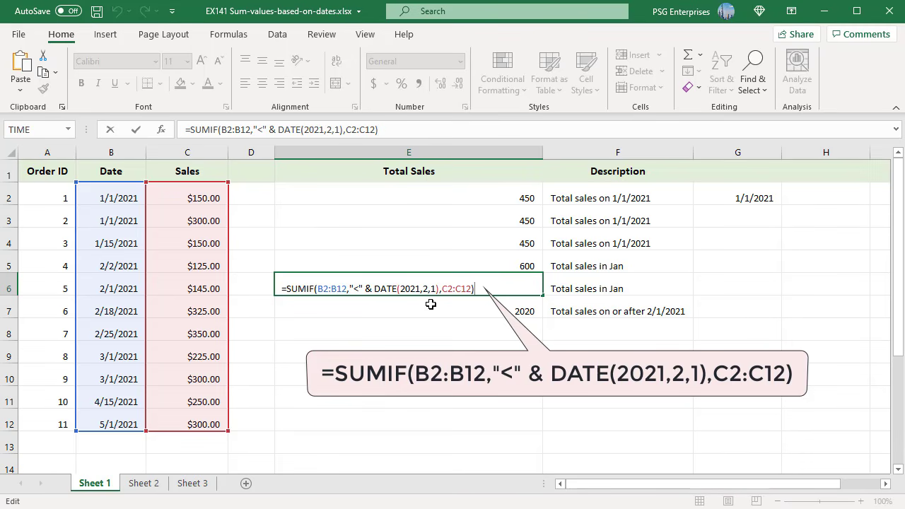
key(Escape)
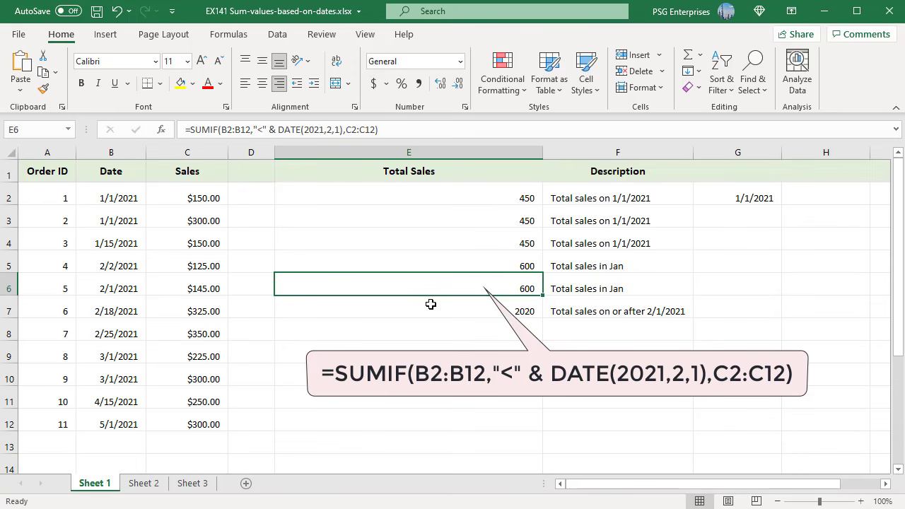
- Inspect the SUMIF formula in cell E7 for total sales on or after 2/1/2021
click(529, 313)
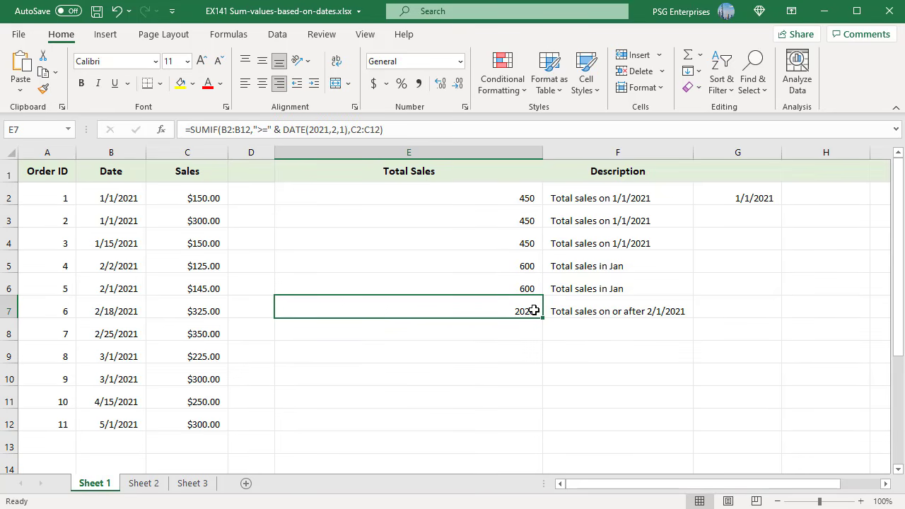
double_click(534, 310)
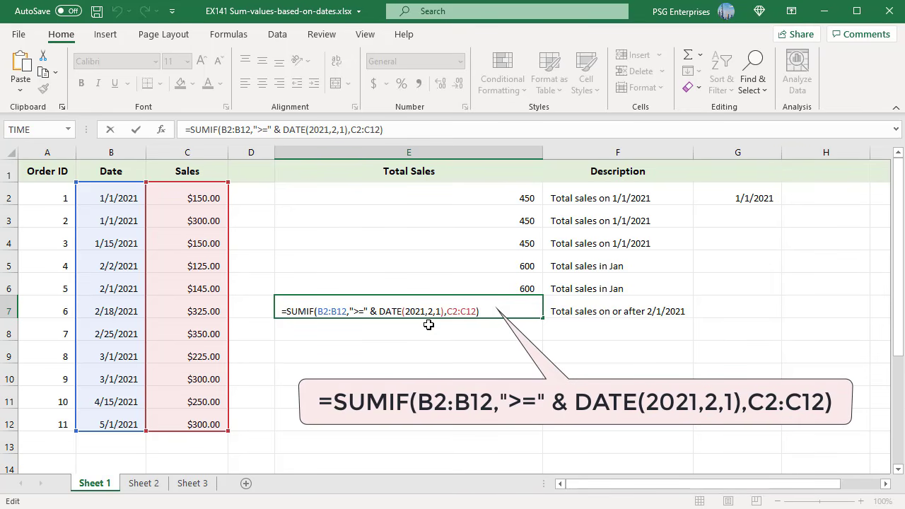
key(Escape)
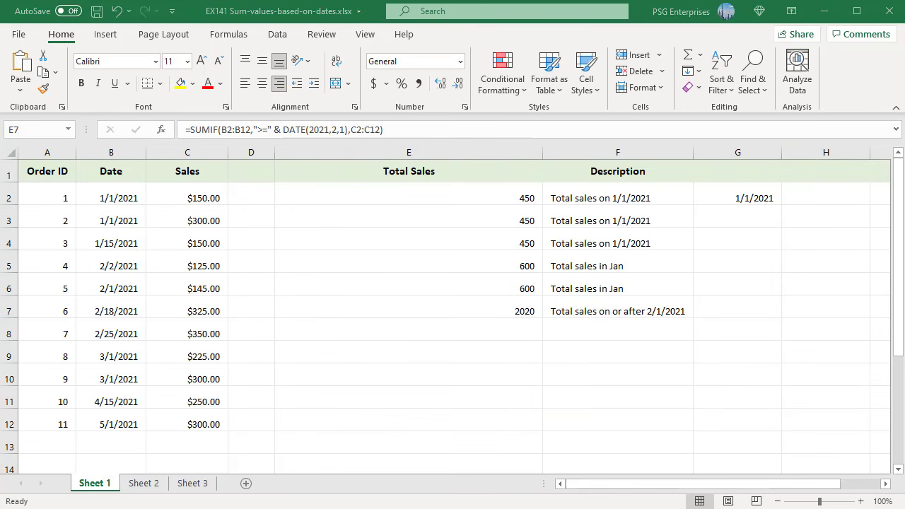
- On Sheet 2, inspect the TODAY-based SUMIF formulas for the current date, future dates and tomorrow in cells F2 to F4
click(144, 484)
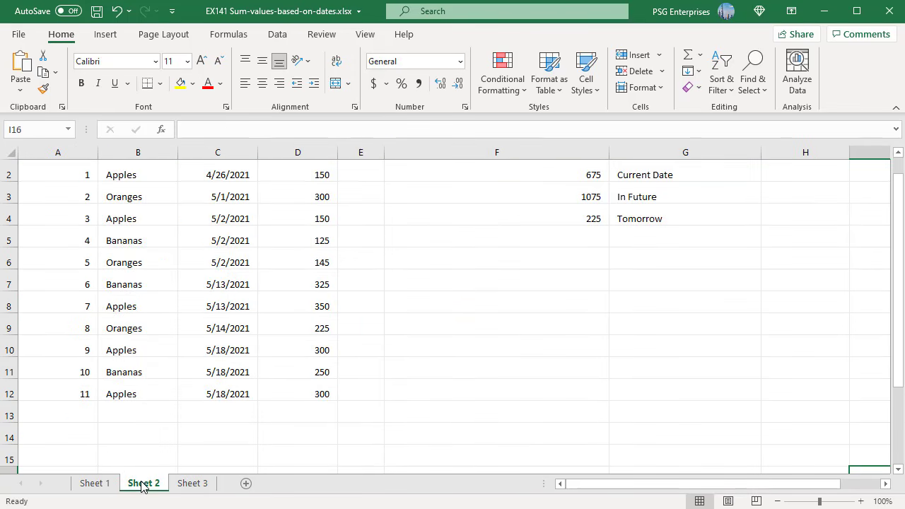
click(594, 175)
double_click(600, 174)
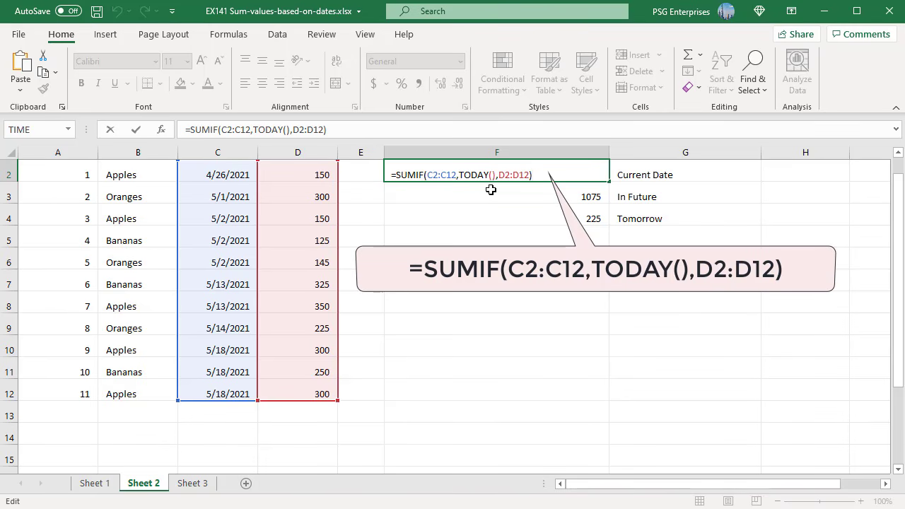
key(ctrl+Return)
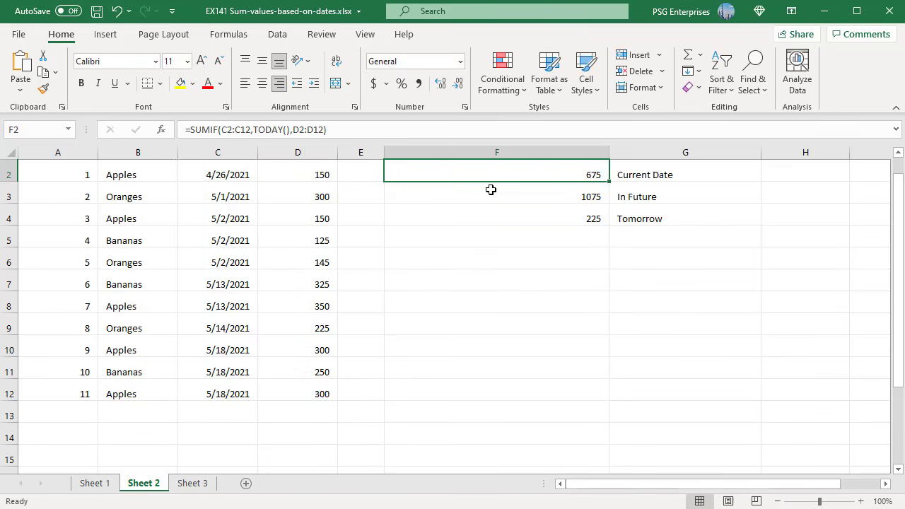
click(590, 198)
double_click(598, 193)
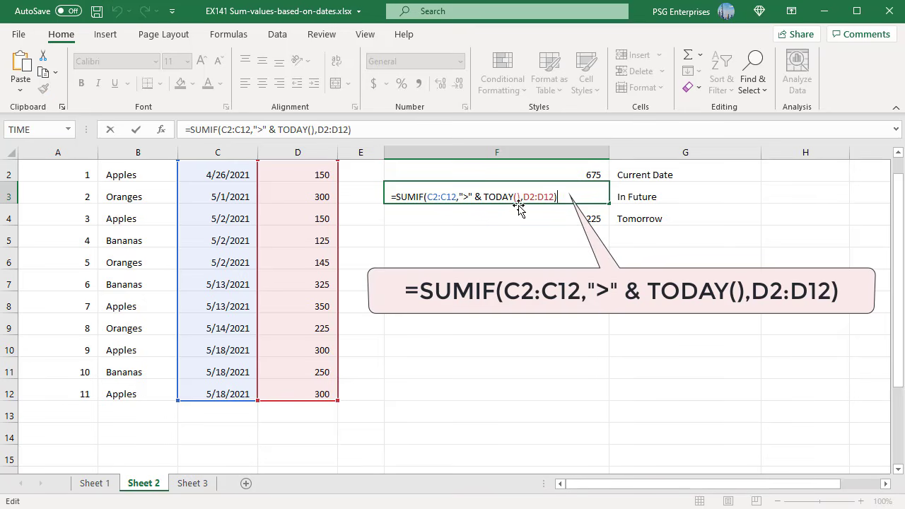
key(ctrl+Return)
click(594, 218)
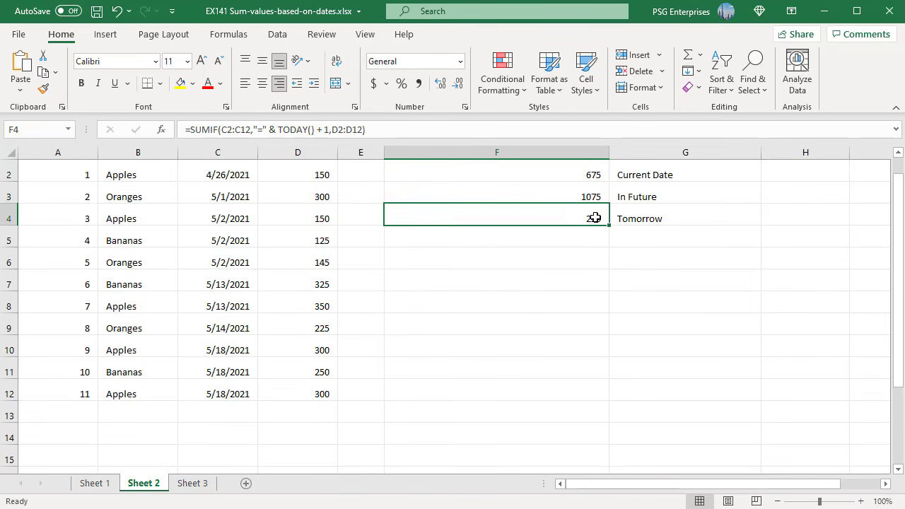
double_click(594, 218)
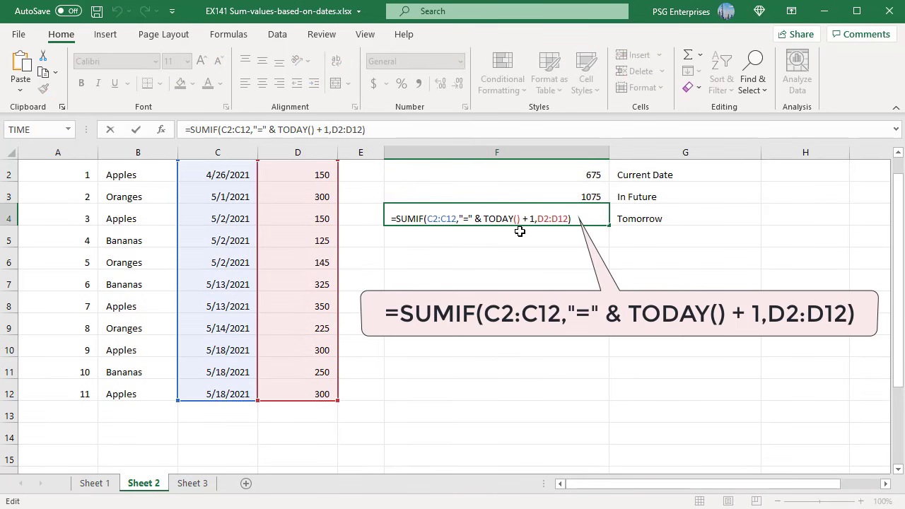
key(ctrl+Return)
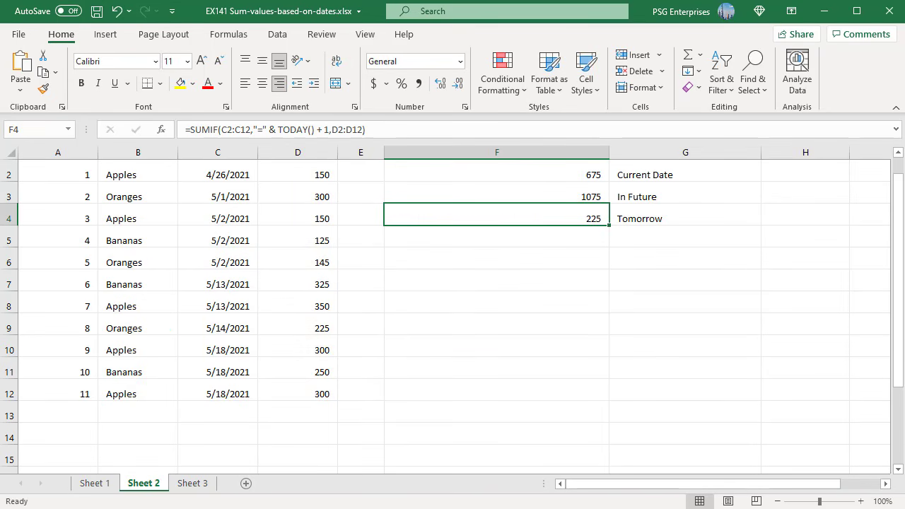
- On Sheet 3, inspect the SUMIF subtraction formula in F2 and the SUMIFS date-range formula in F3
click(194, 483)
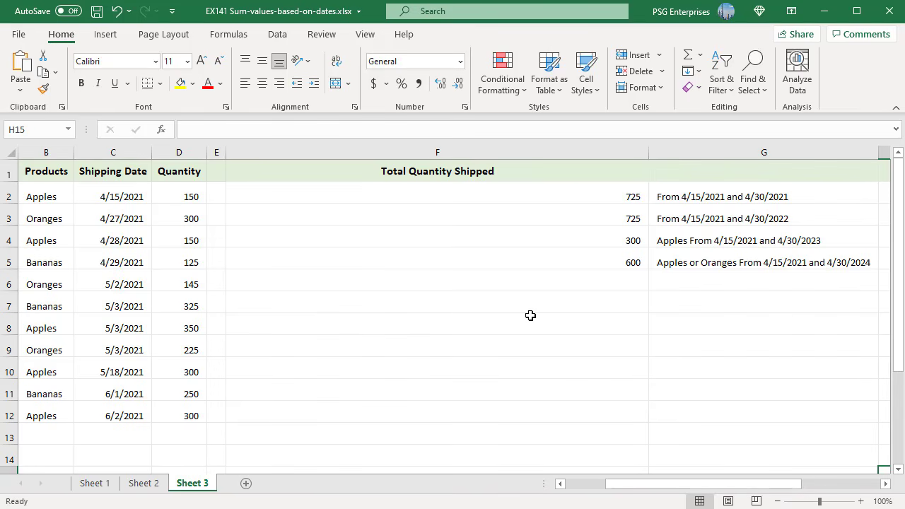
double_click(639, 196)
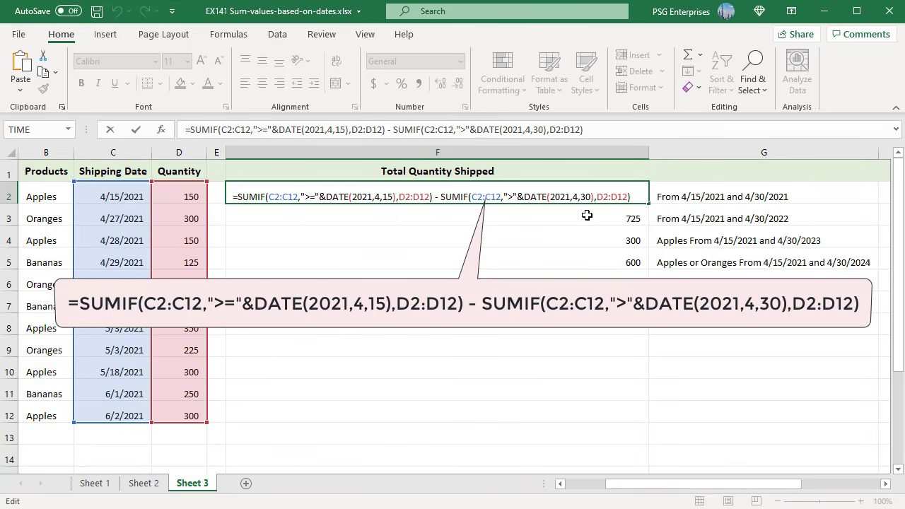
key(ctrl+Return)
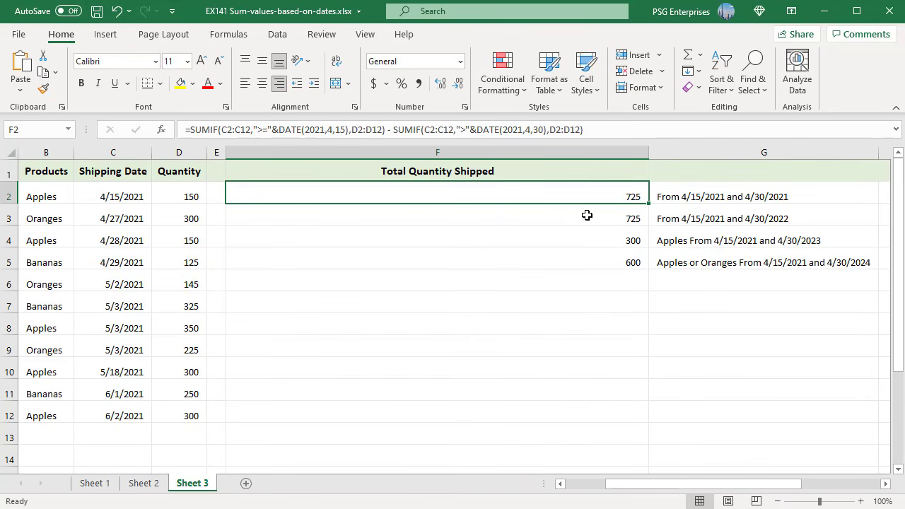
click(642, 220)
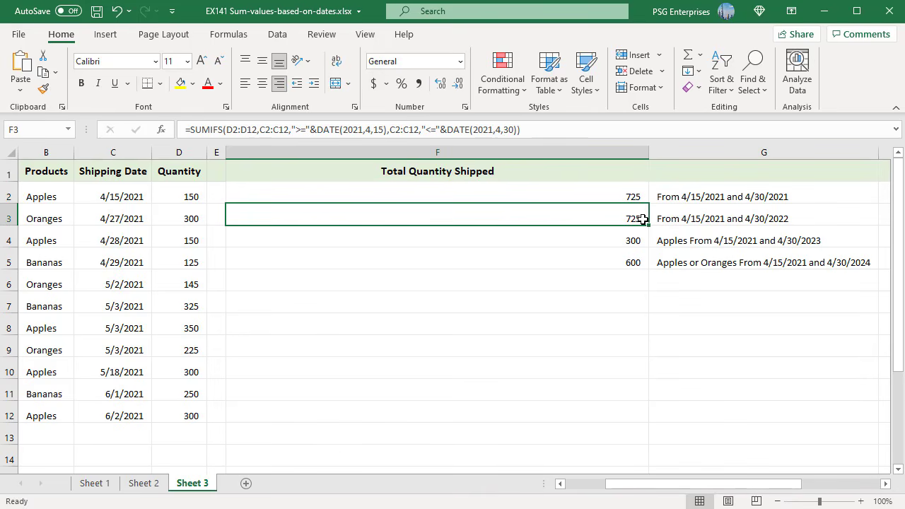
key(F2)
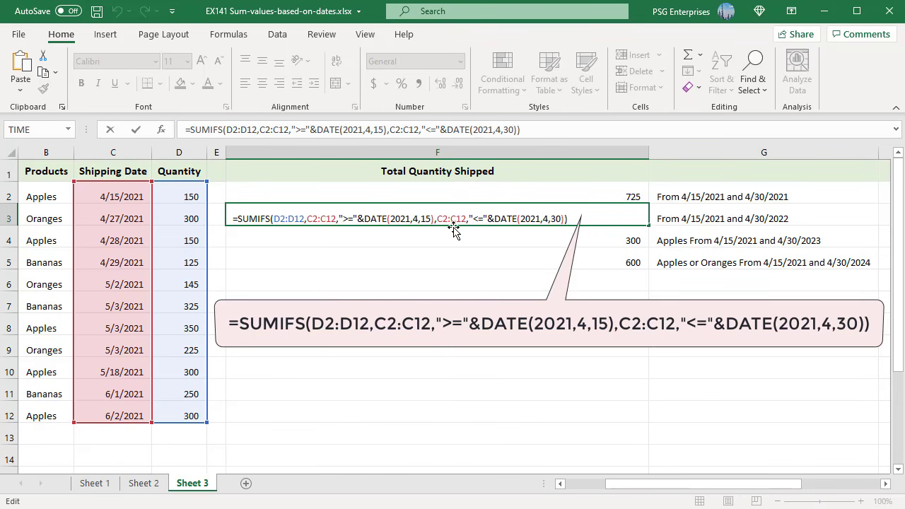
key(Escape)
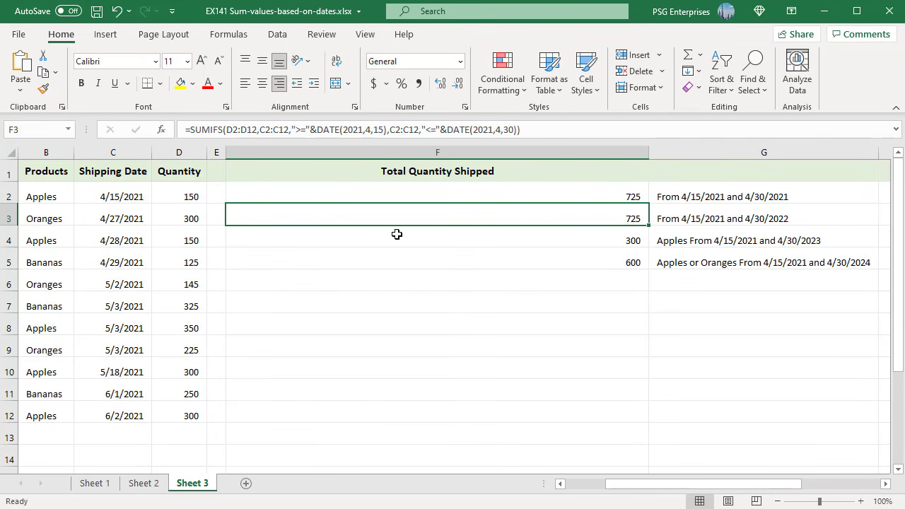
- Inspect the date-range formulas with product criteria: Apples in cell F4, and Apples or Oranges in cell F5
click(640, 240)
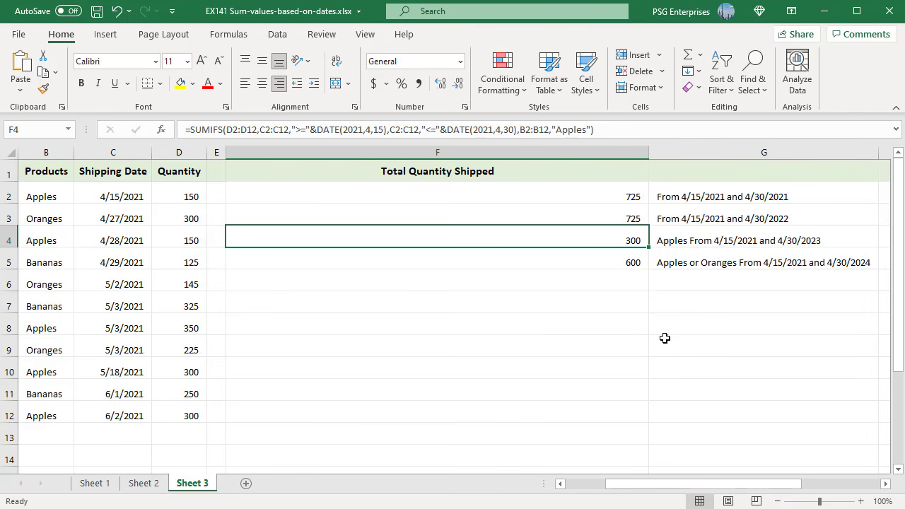
key(F2)
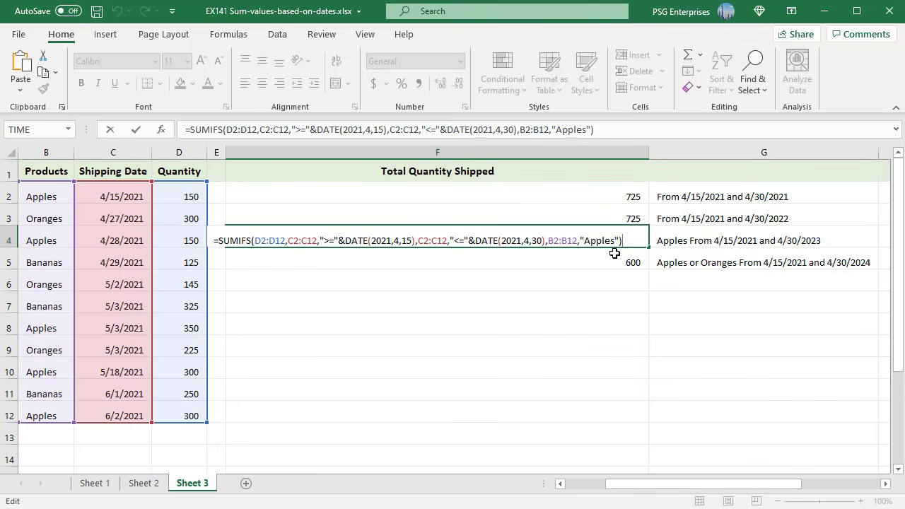
key(ctrl+Return)
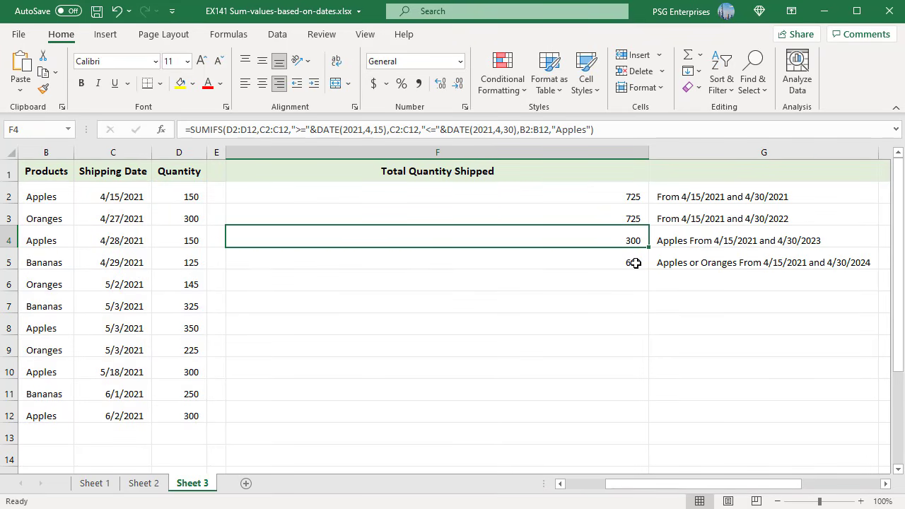
click(634, 263)
double_click(635, 263)
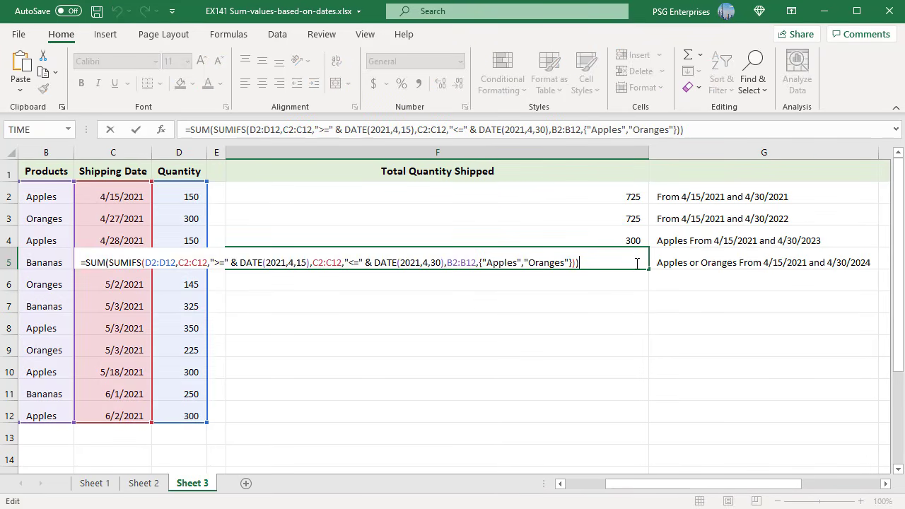